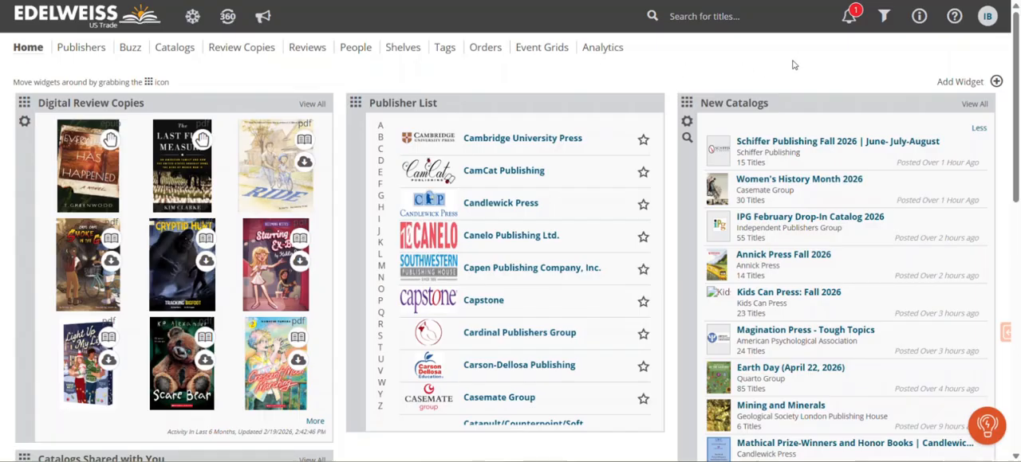
# - Start adding a new saved filter and name it New DRCs
pyautogui.click(884, 17)
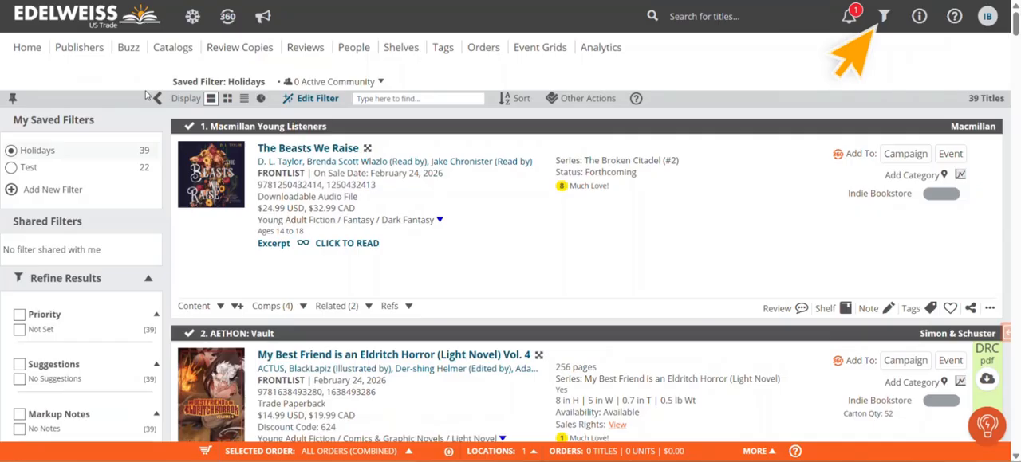
pyautogui.click(43, 191)
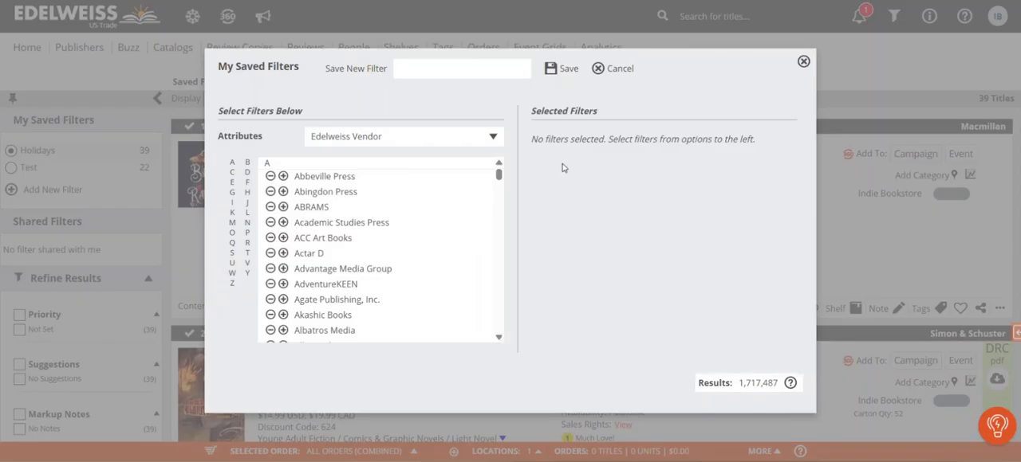
pyautogui.click(420, 71)
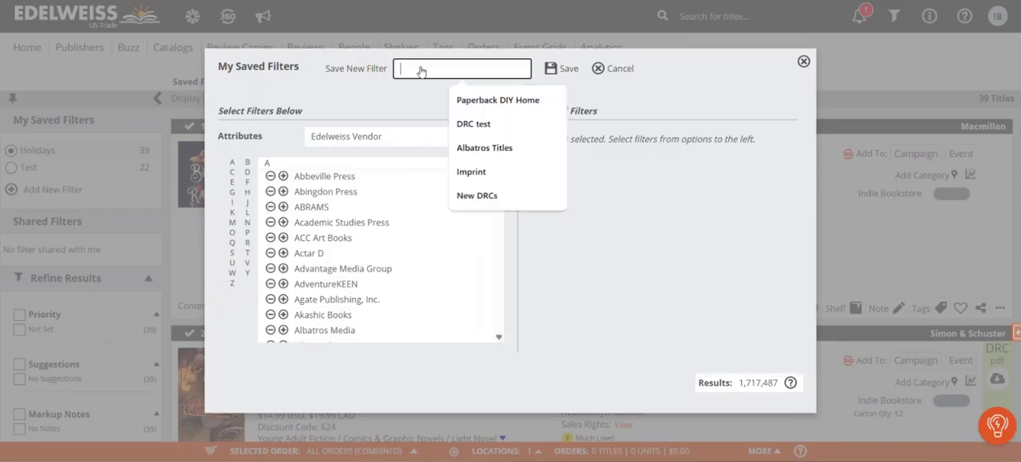
pyautogui.write('New DRCs')
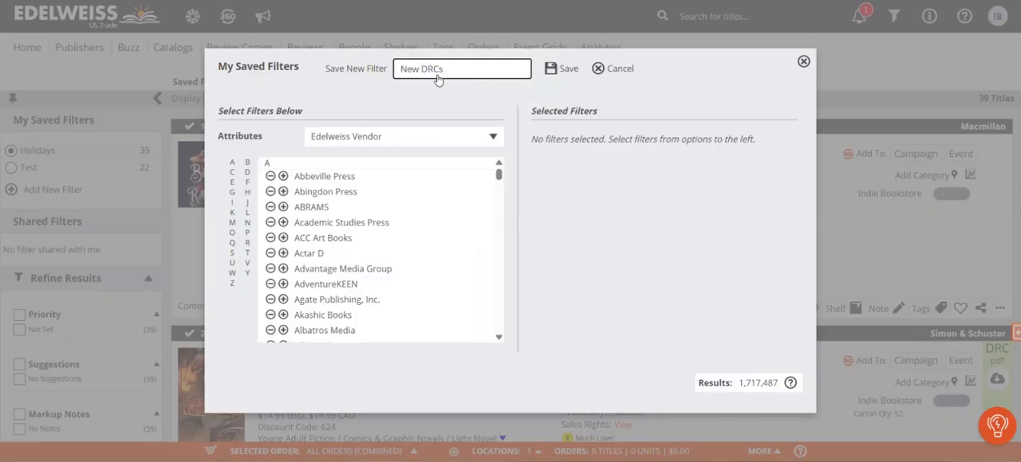
pyautogui.click(474, 101)
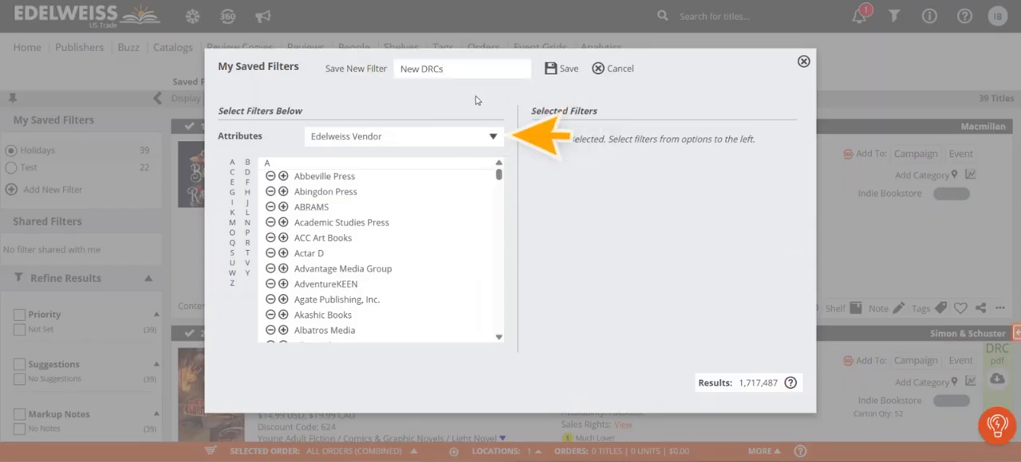
# - Add a publication date filter starting 1 month ago and looking out 3 months
pyautogui.click(493, 138)
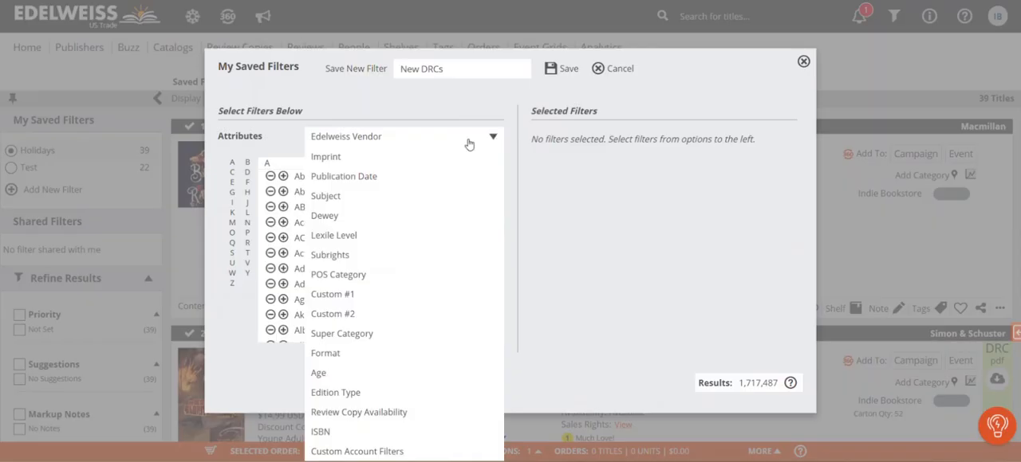
pyautogui.click(370, 158)
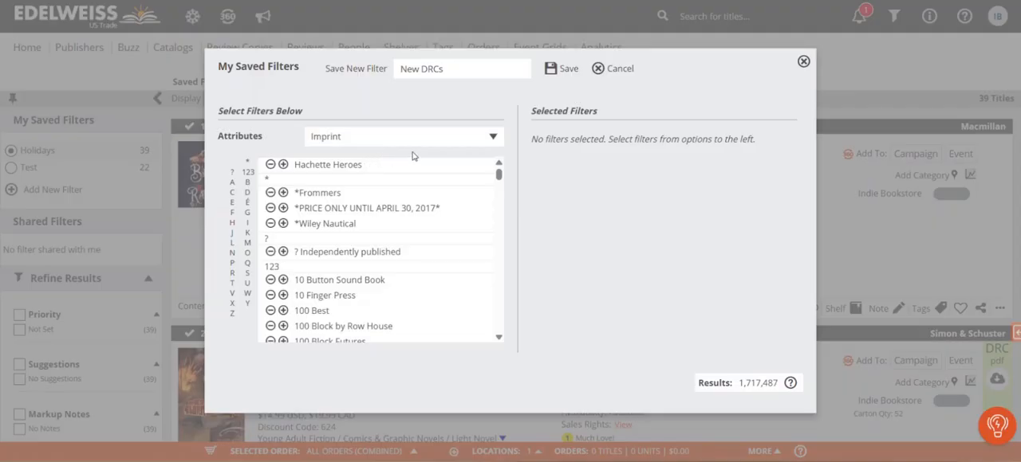
pyautogui.click(494, 138)
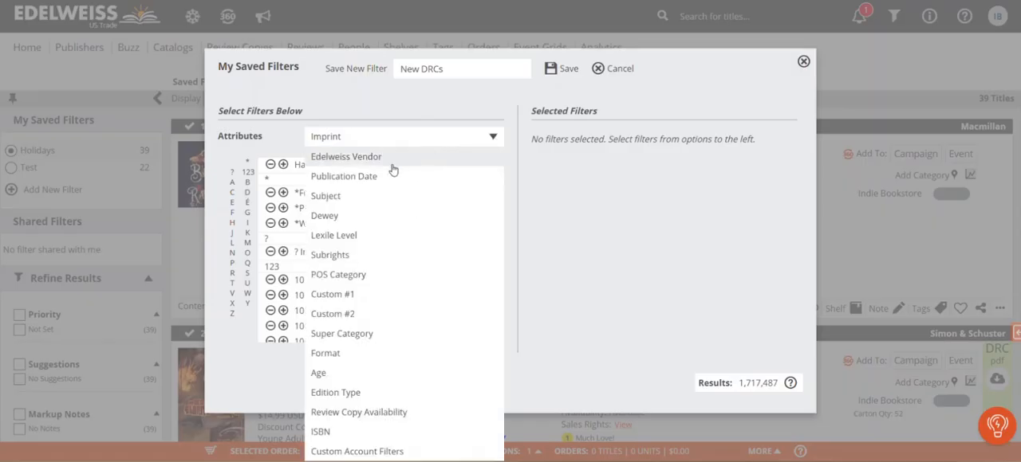
pyautogui.click(361, 179)
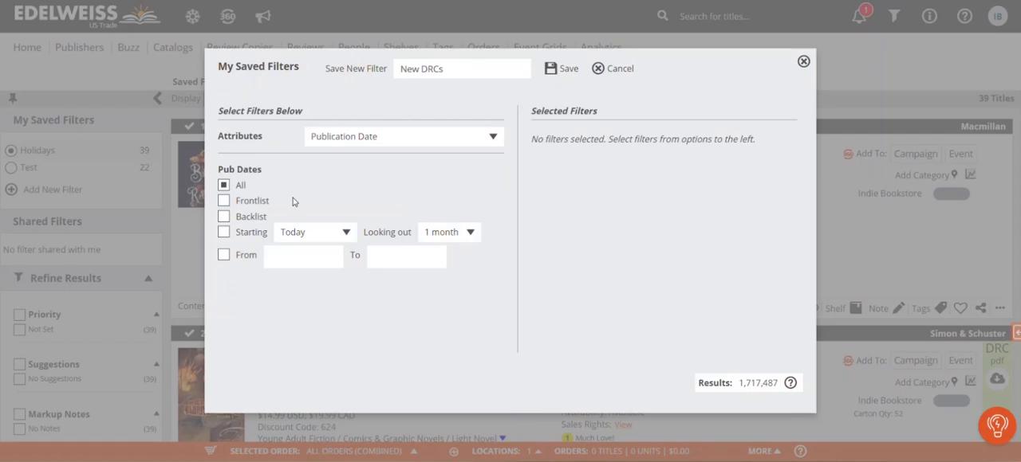
pyautogui.click(224, 232)
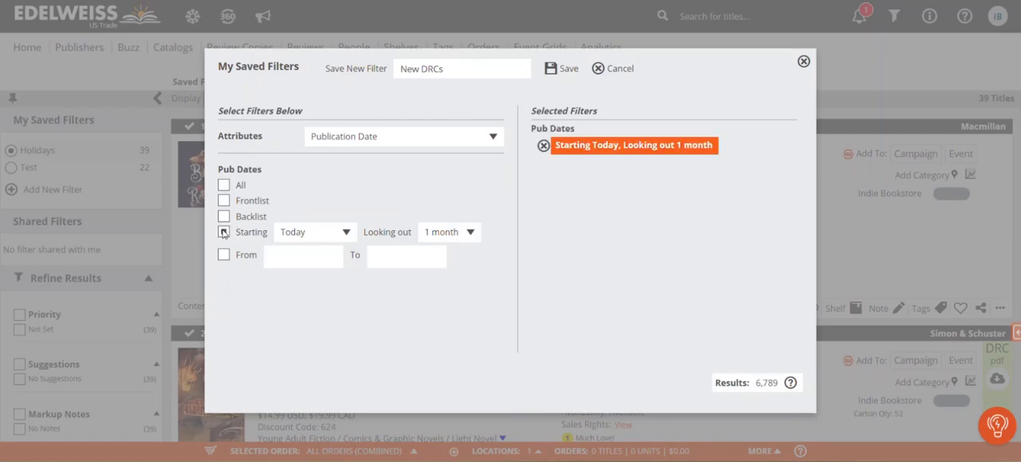
pyautogui.click(295, 232)
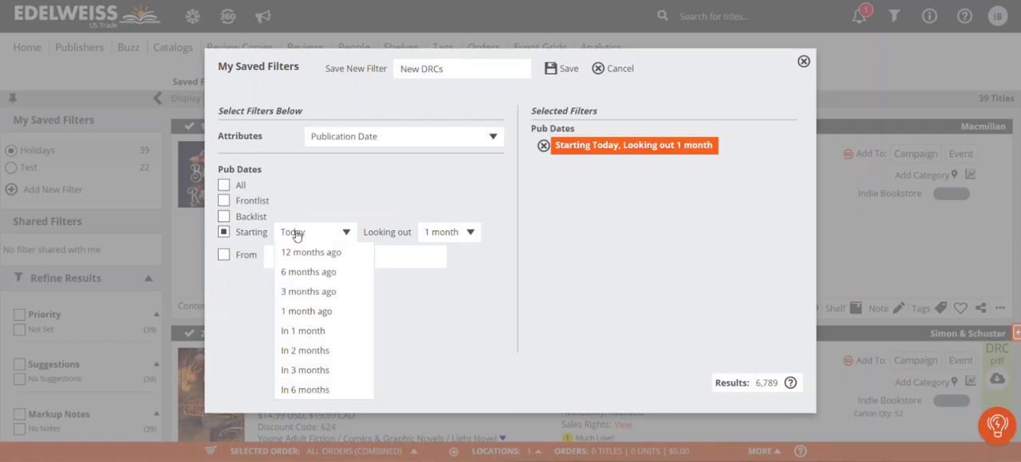
pyautogui.click(311, 312)
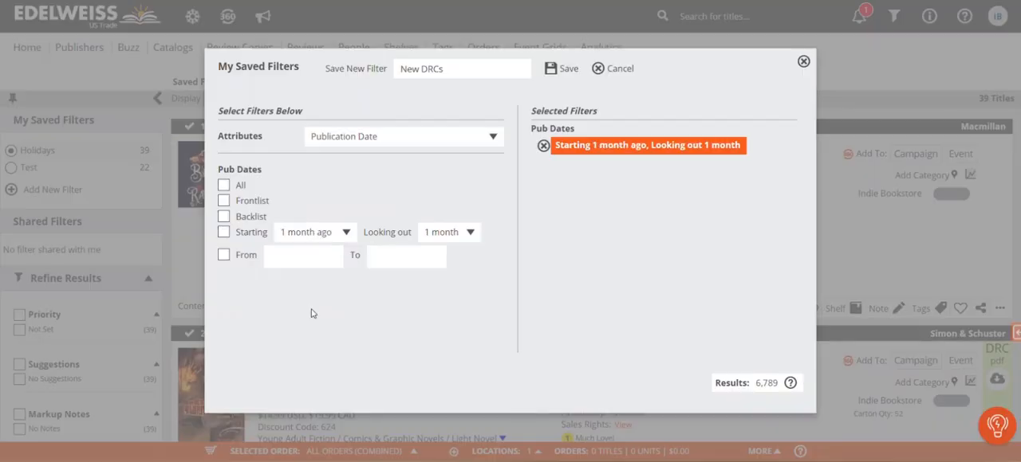
pyautogui.click(444, 234)
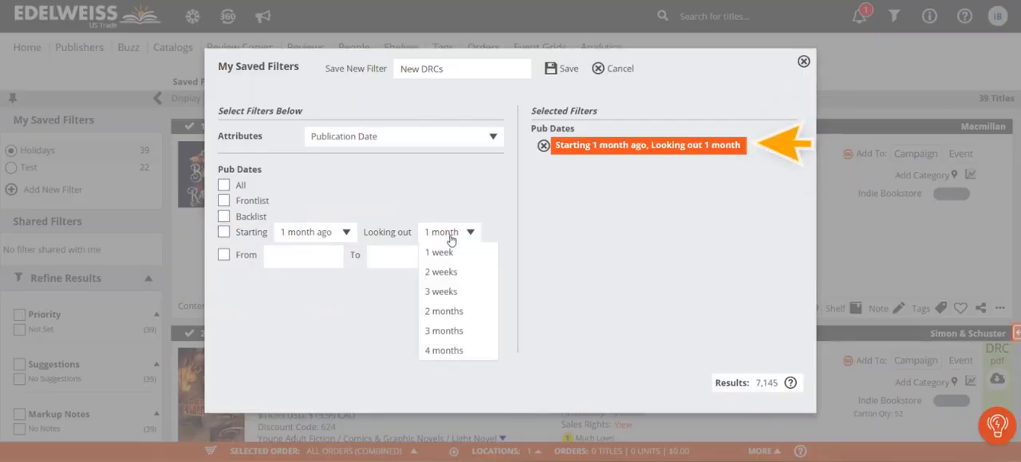
pyautogui.click(445, 330)
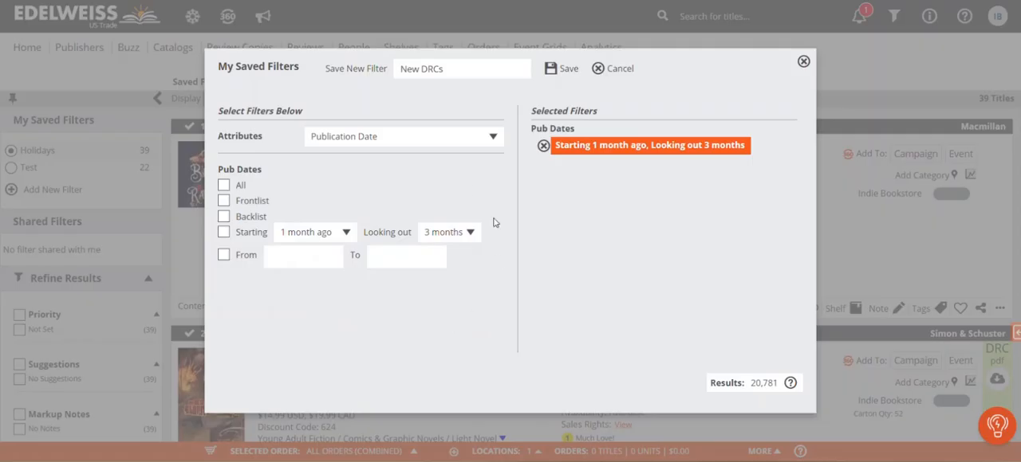
# - Add a review copy availability filter for titles available for immediate download
pyautogui.click(424, 141)
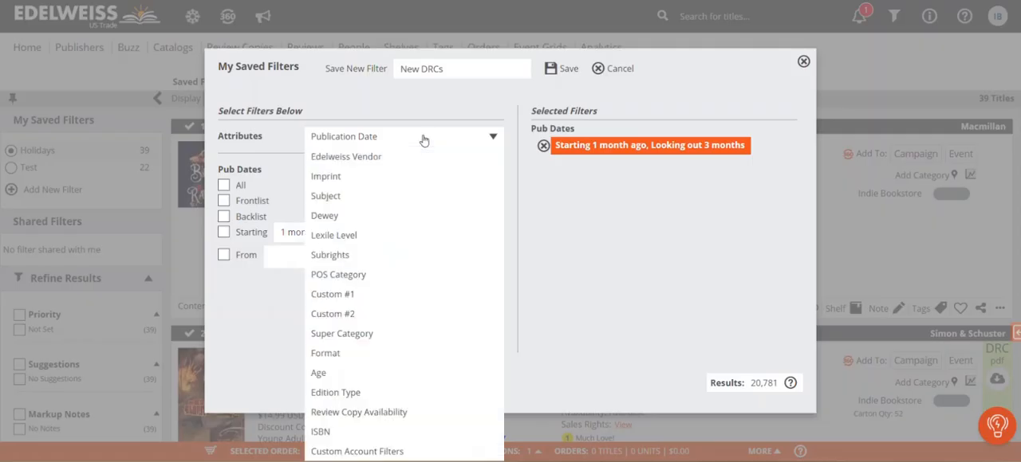
pyautogui.click(361, 412)
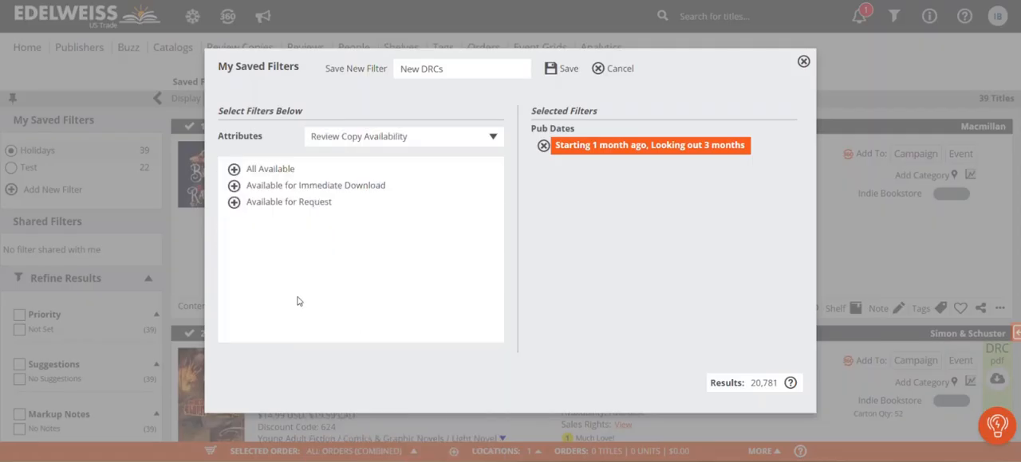
pyautogui.click(234, 186)
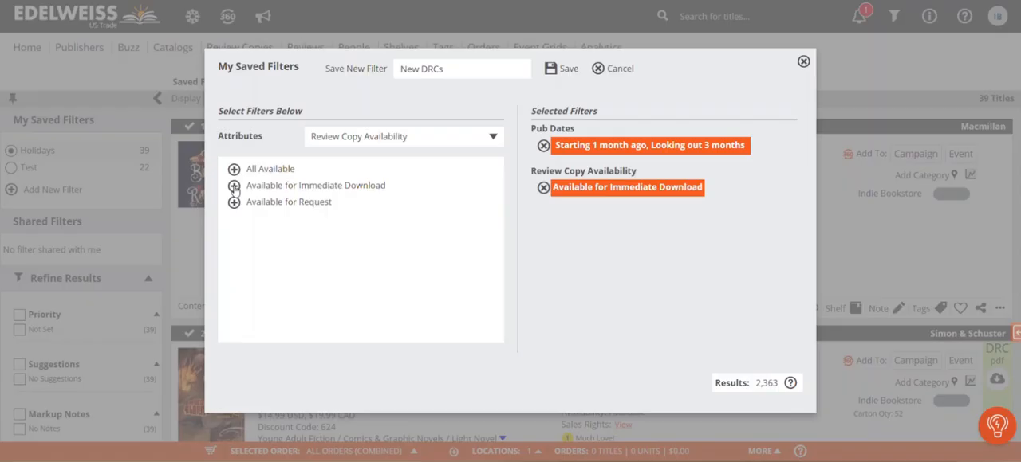
# - Add the Young Adult Fiction subject filter and save the New DRCs filter
pyautogui.click(370, 141)
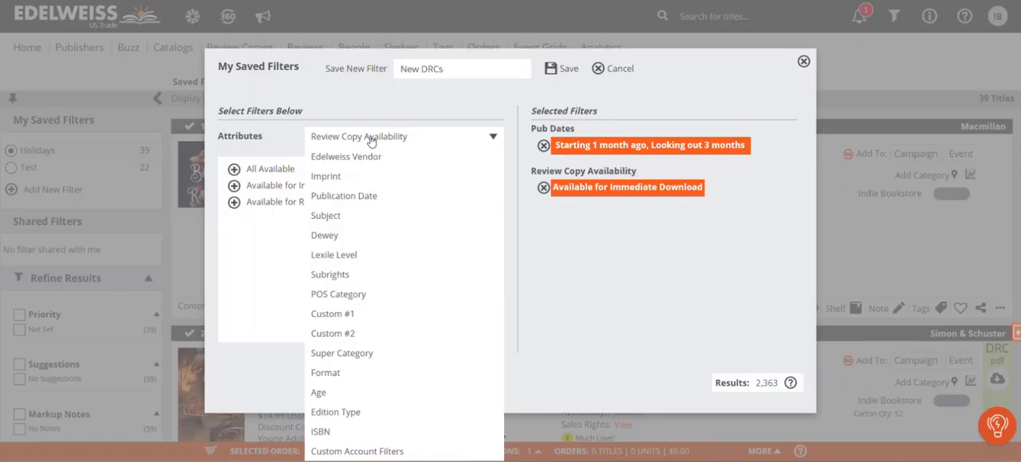
pyautogui.click(343, 217)
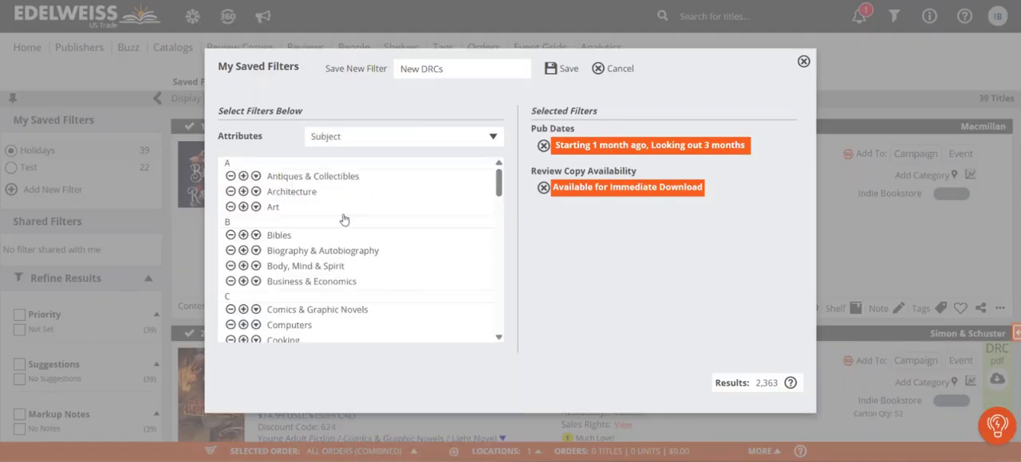
pyautogui.scroll(-10, 344, 220)
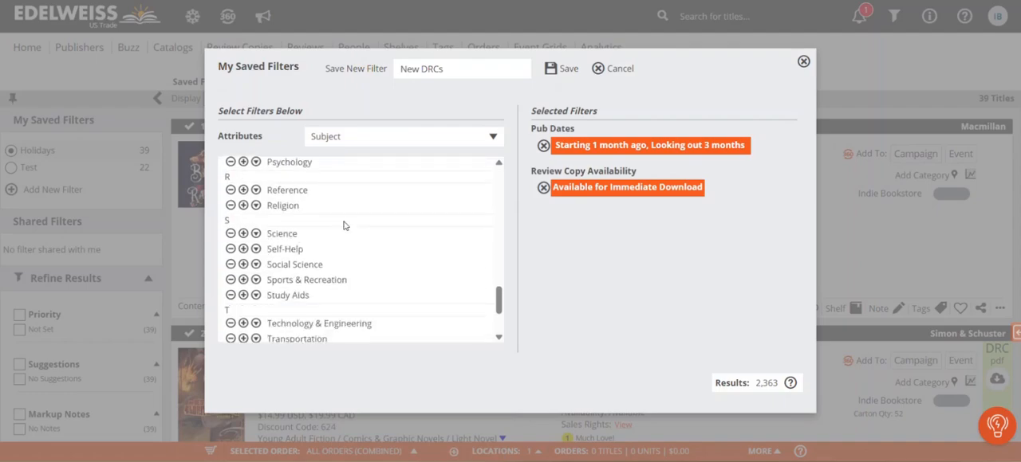
pyautogui.scroll(-3, 344, 224)
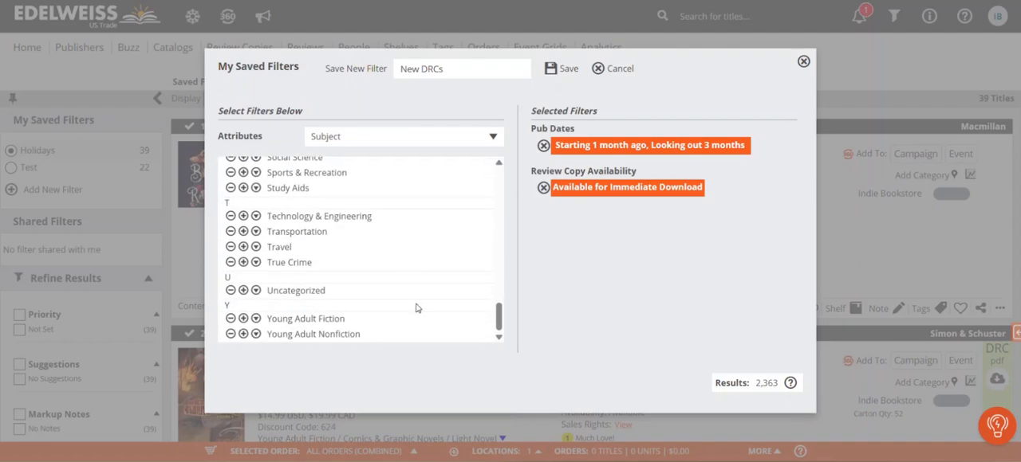
pyautogui.click(243, 319)
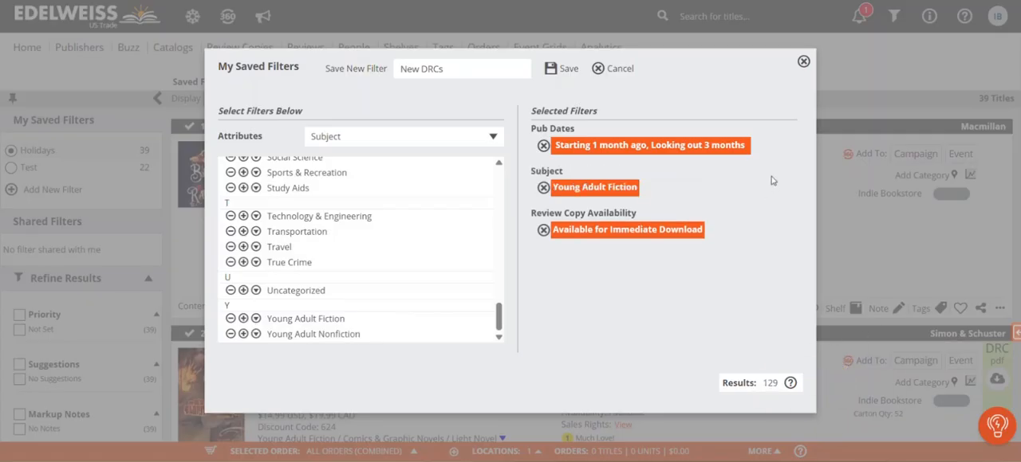
pyautogui.click(563, 70)
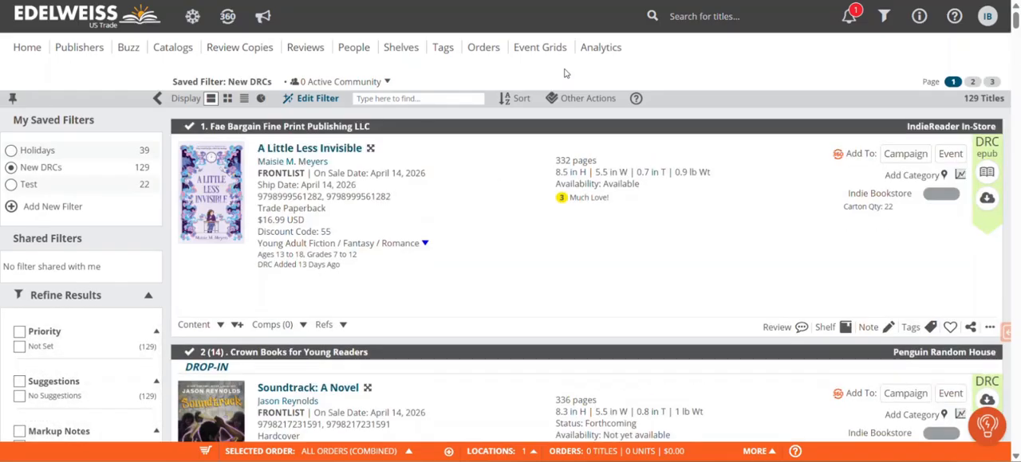
# - Browse the titles returned by the New DRCs filter
pyautogui.scroll(-3, 702, 225)
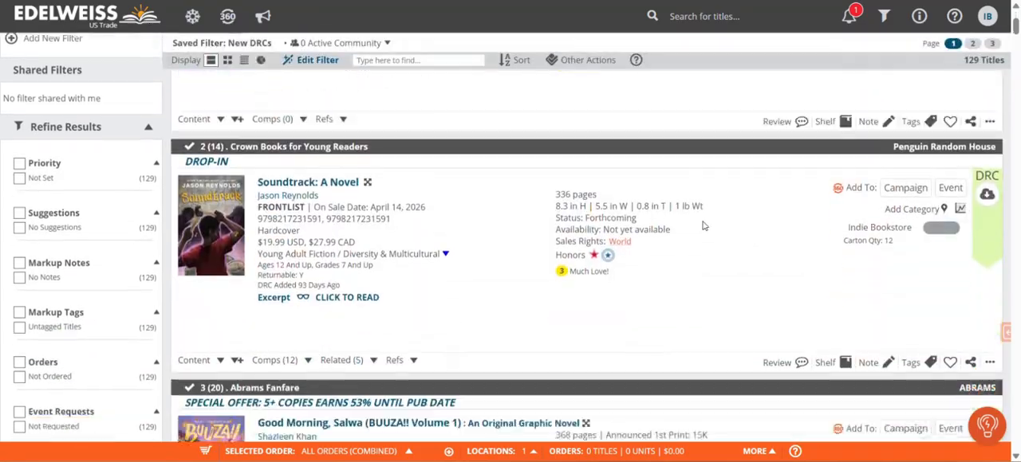
pyautogui.scroll(-5, 704, 226)
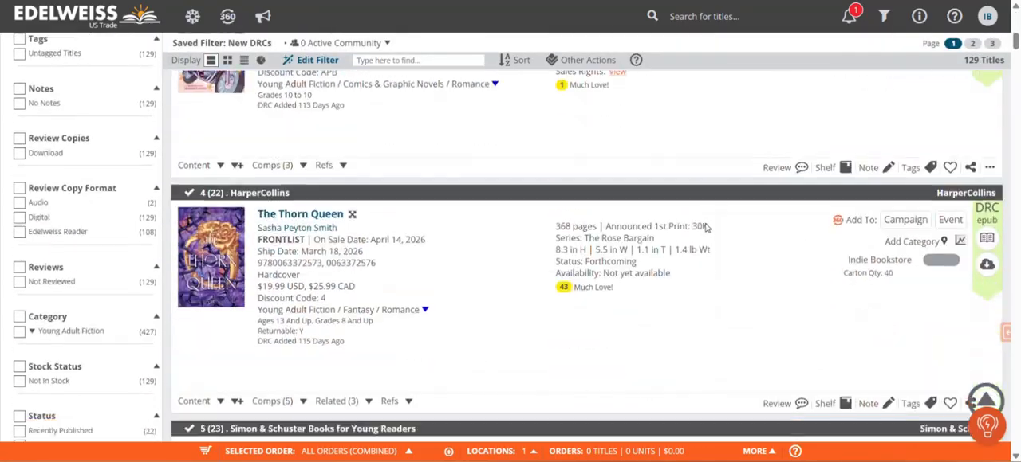
pyautogui.scroll(-3, 706, 224)
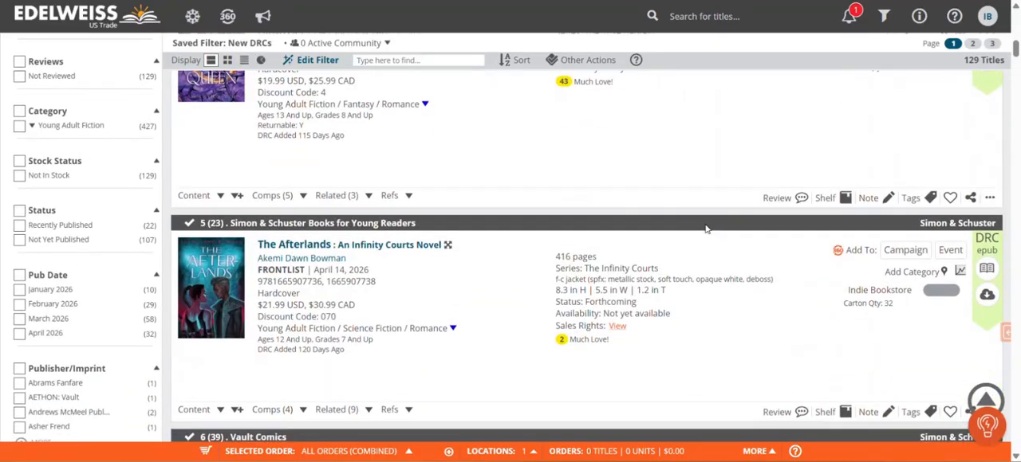
pyautogui.scroll(12, 705, 229)
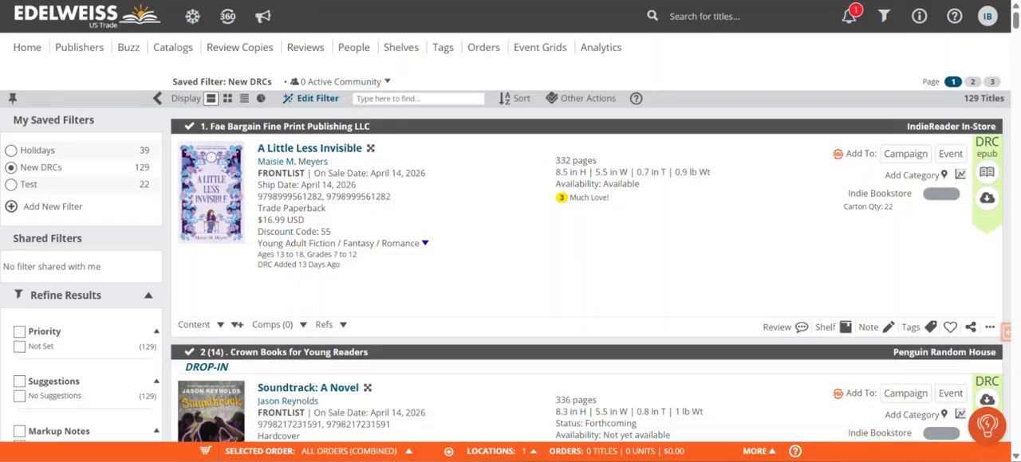
# - Edit the New DRCs filter to exclude the Comics & Graphic Novels subtopic under Young Adult Fiction subjects
pyautogui.click(318, 100)
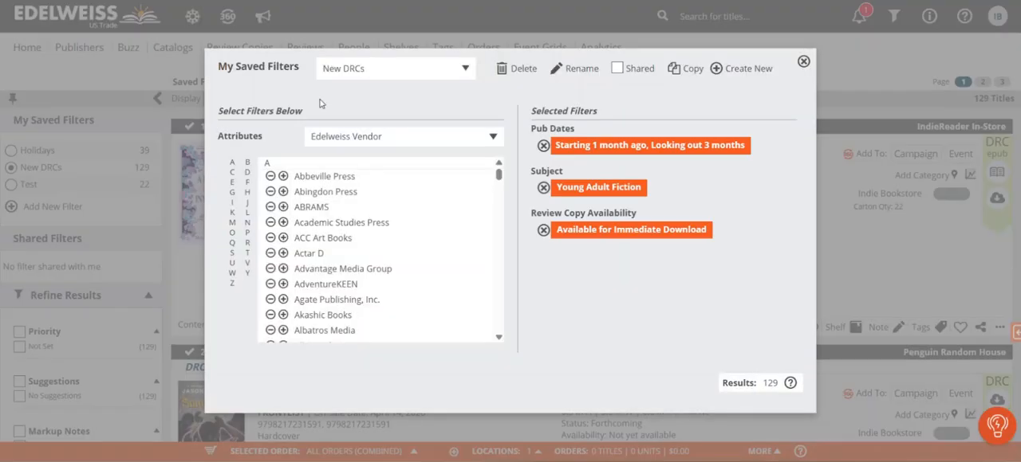
pyautogui.click(346, 140)
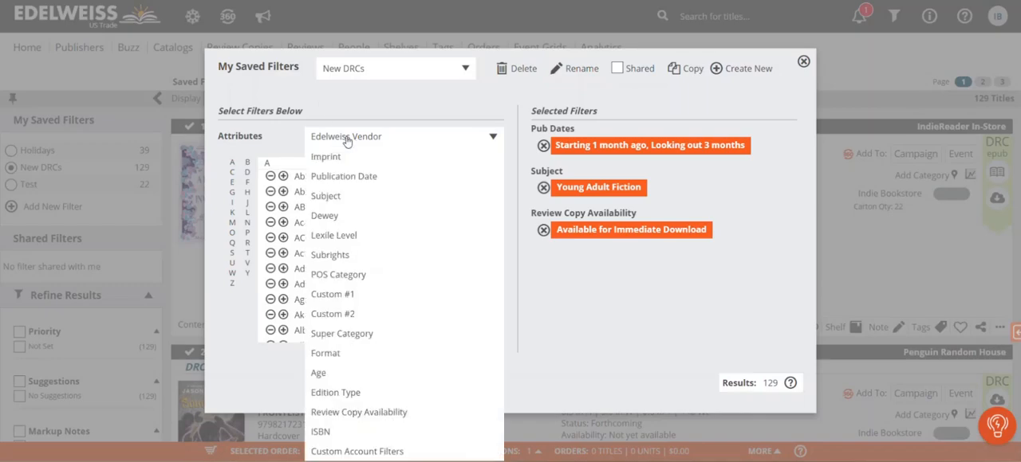
pyautogui.click(339, 199)
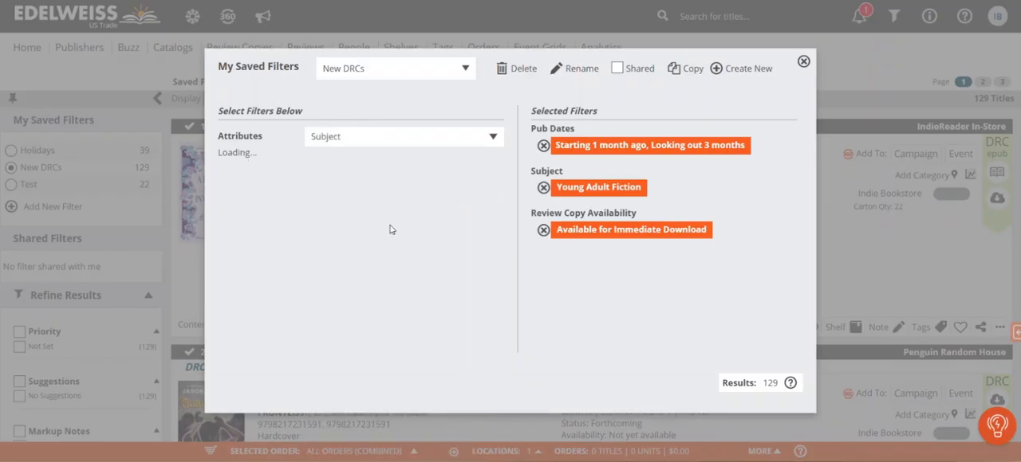
pyautogui.scroll(-10, 390, 230)
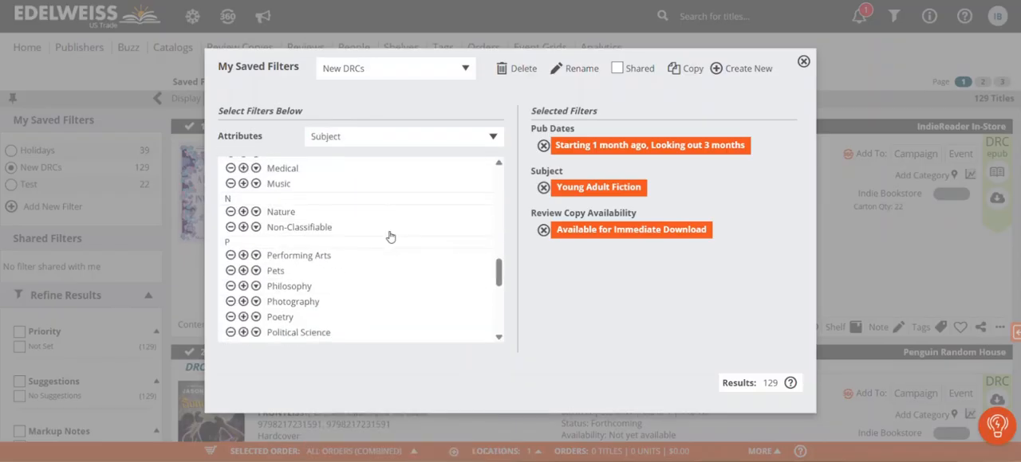
pyautogui.scroll(-5, 391, 240)
pyautogui.scroll(-1, 392, 243)
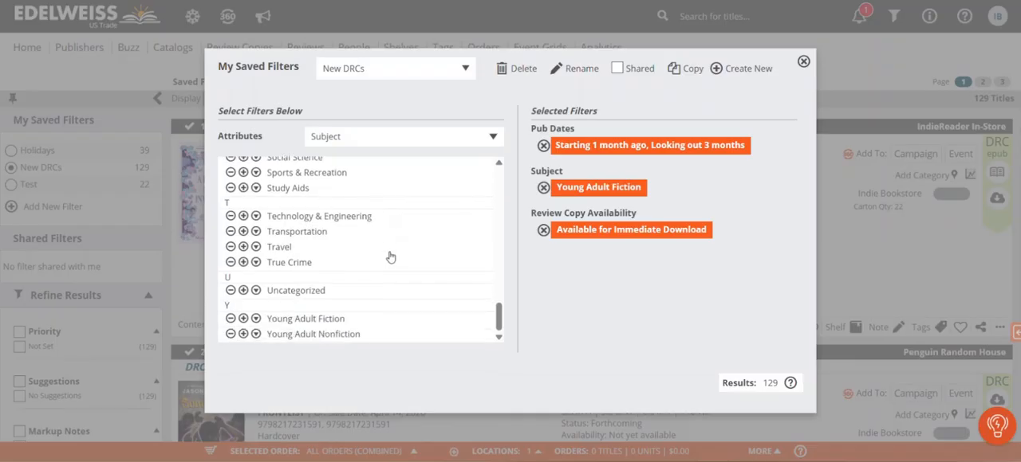
pyautogui.click(256, 320)
pyautogui.scroll(-3, 424, 260)
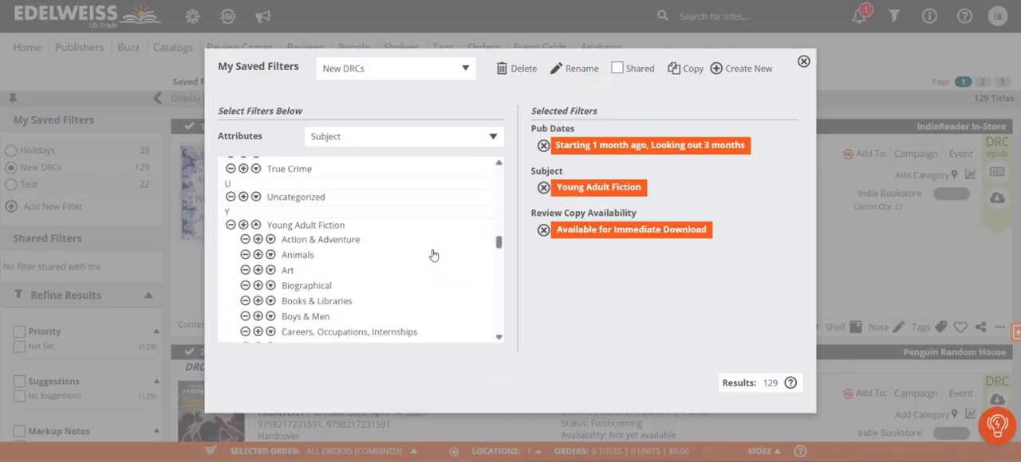
pyautogui.scroll(-1, 433, 254)
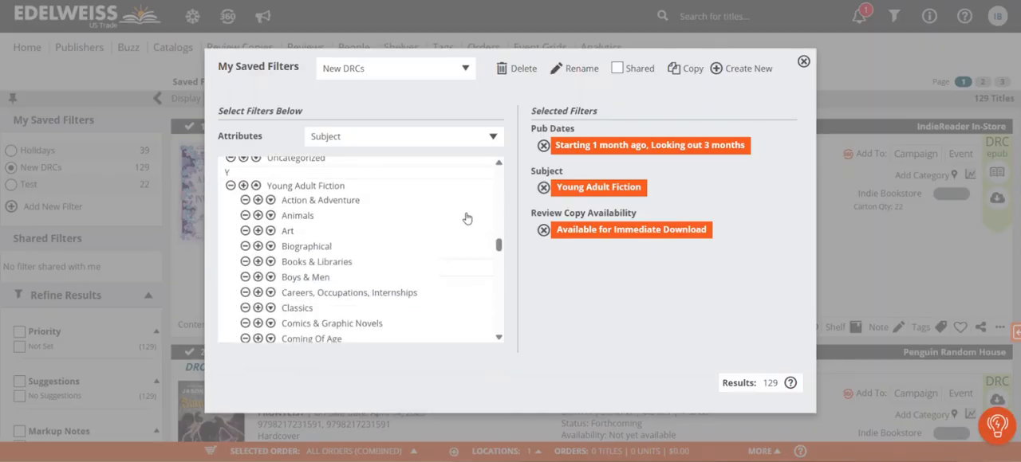
pyautogui.scroll(-1, 468, 217)
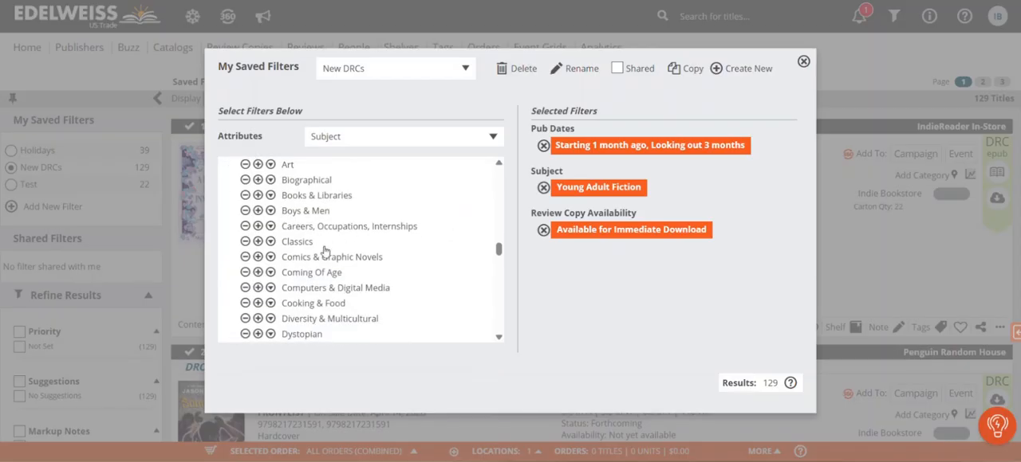
pyautogui.click(245, 257)
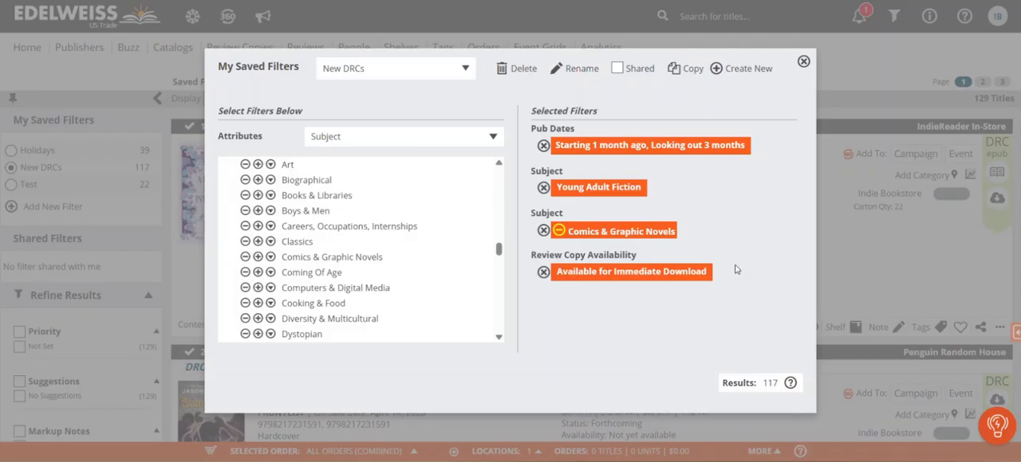
pyautogui.click(804, 63)
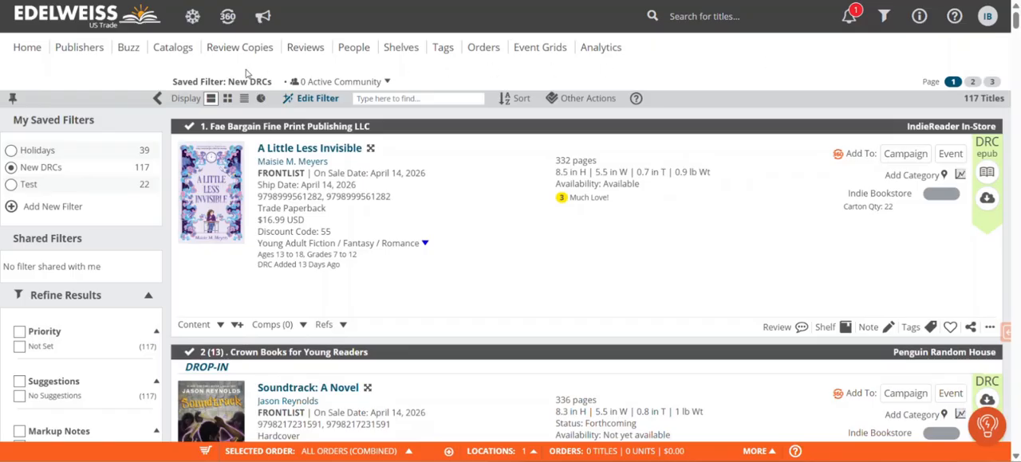
# - Open the PRH Kids Field Omni Spring 2026 catalog from the home page's recently viewed list
pyautogui.click(24, 49)
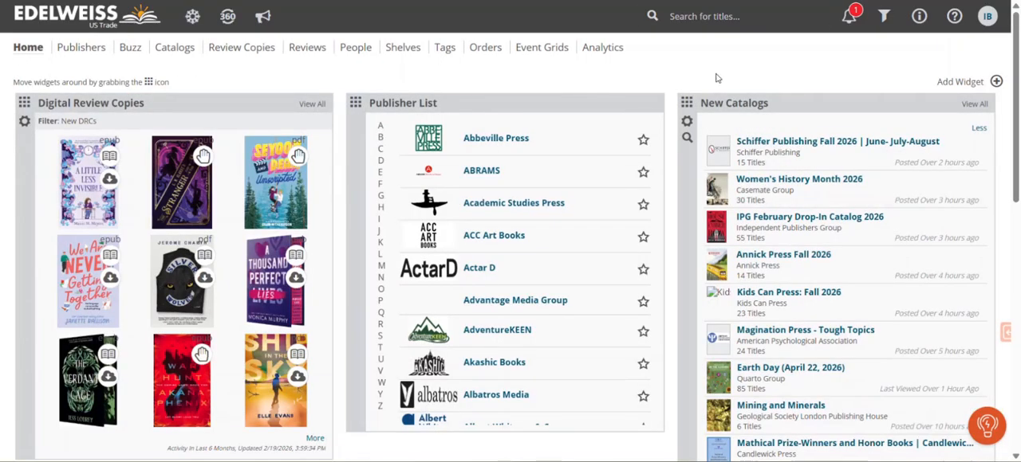
pyautogui.scroll(-3, 706, 80)
pyautogui.scroll(-2, 540, 212)
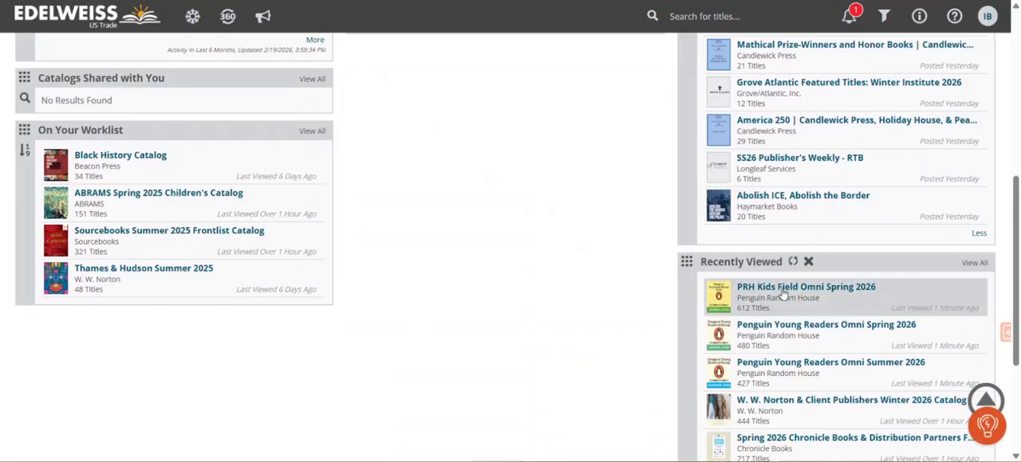
pyautogui.click(784, 293)
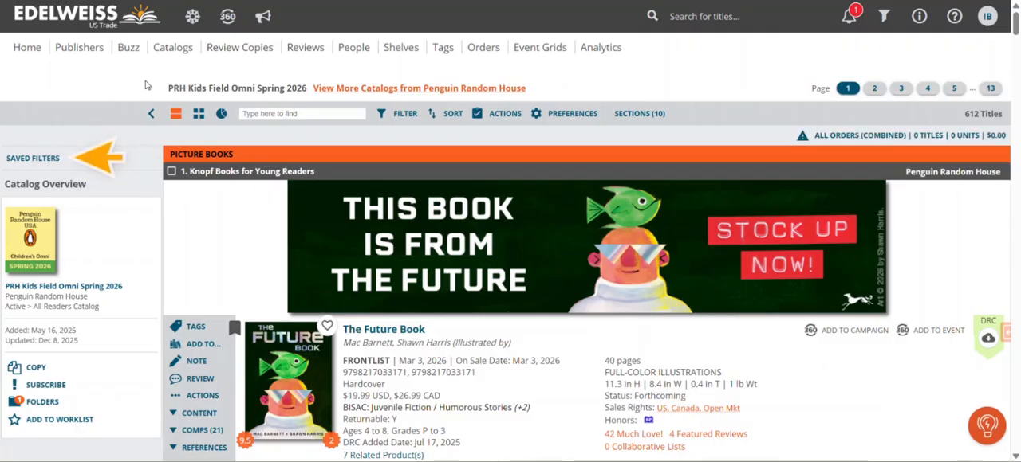
# - Apply the New DRCs saved filter to the catalog and browse the matching titles
pyautogui.click(38, 158)
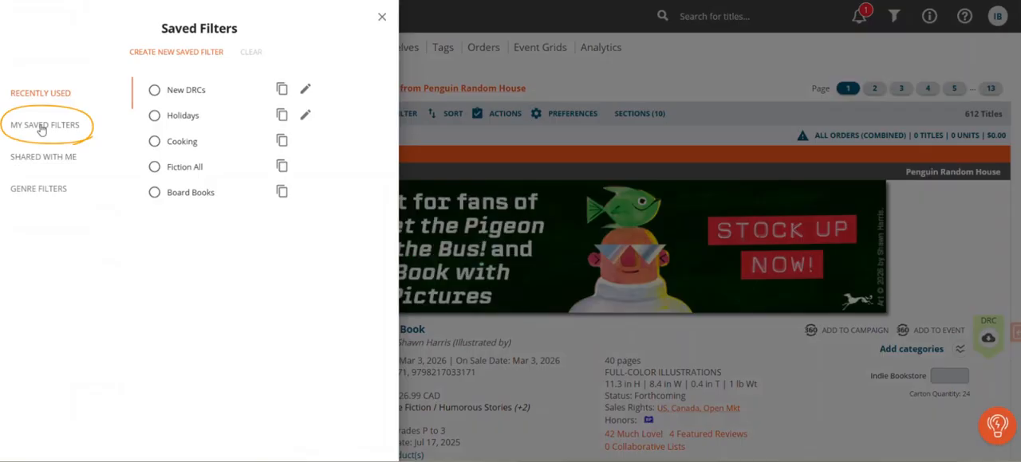
pyautogui.click(41, 129)
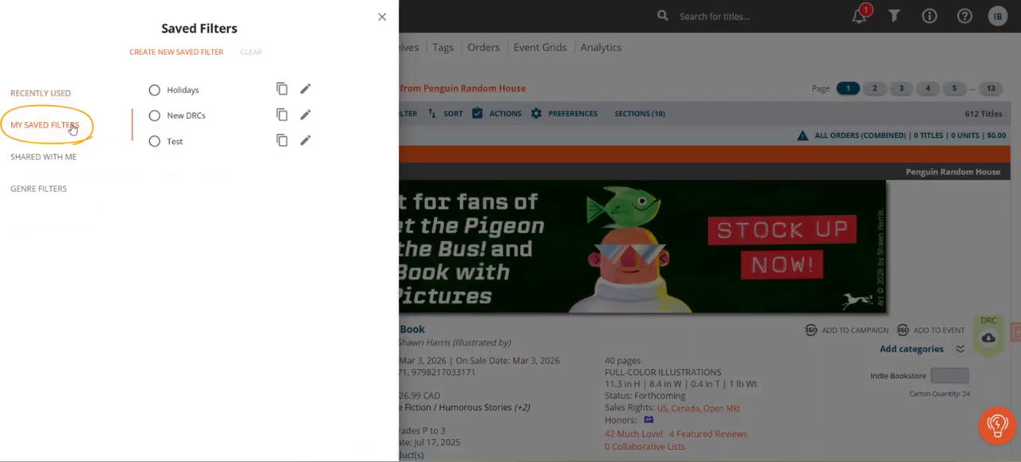
pyautogui.click(155, 116)
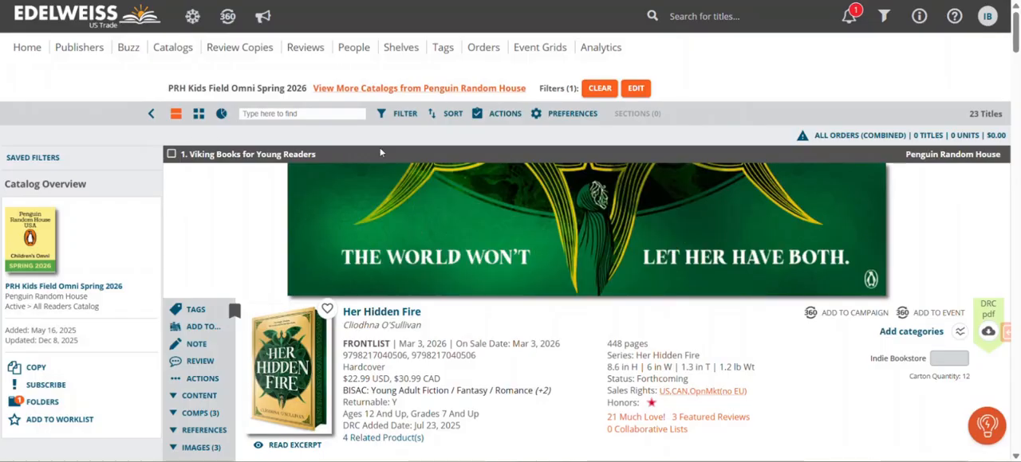
pyautogui.scroll(-2, 939, 203)
pyautogui.scroll(-7, 938, 202)
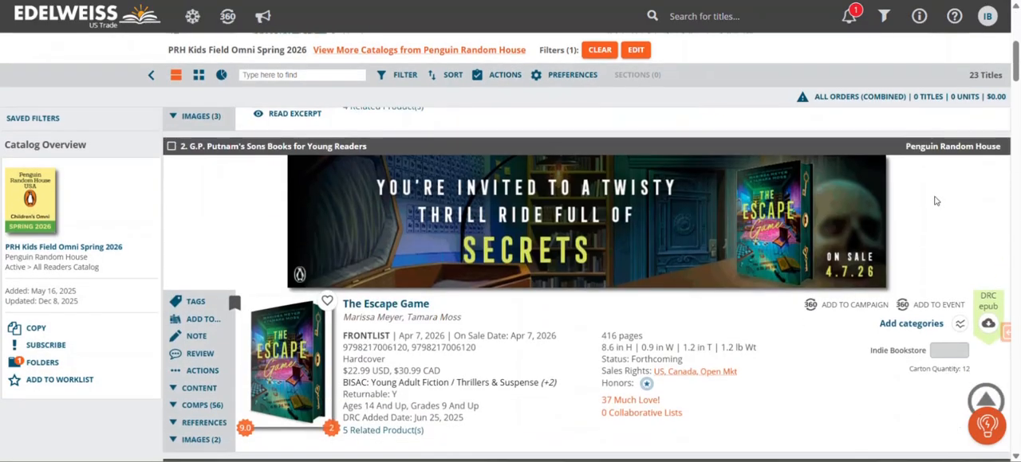
pyautogui.scroll(-3, 933, 202)
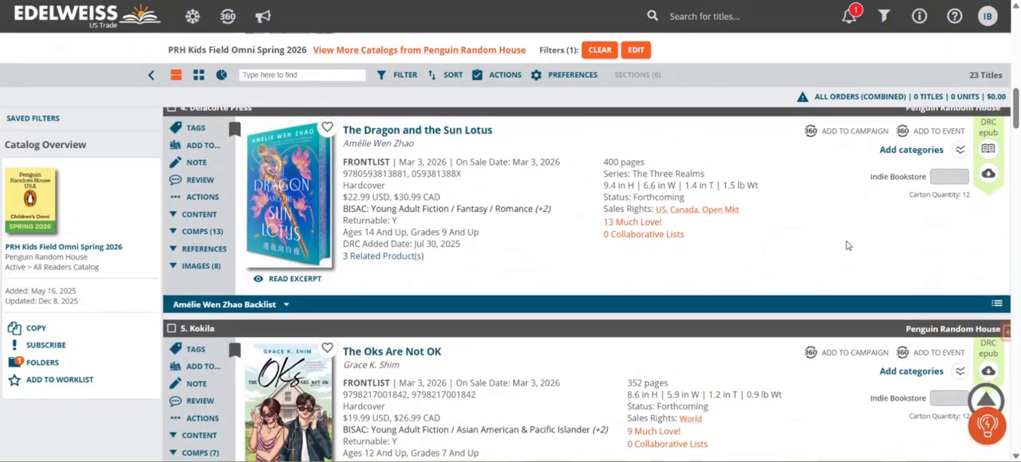
pyautogui.scroll(-2, 847, 274)
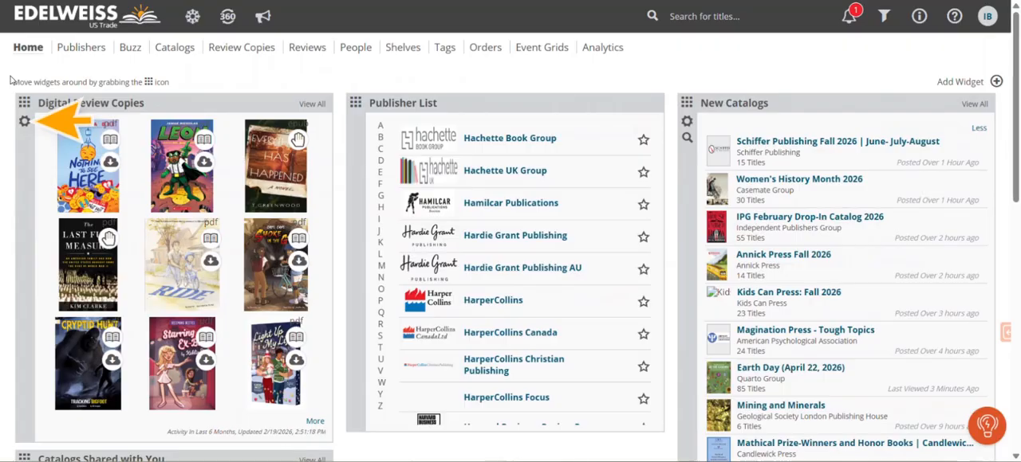
# - Set the Digital Review Copies home widget to use the New DRCs saved filter
pyautogui.click(25, 124)
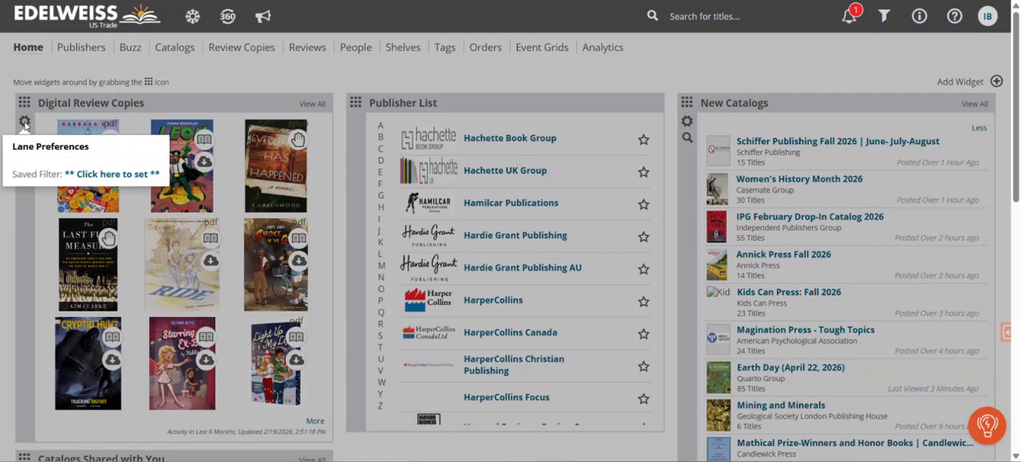
pyautogui.click(103, 176)
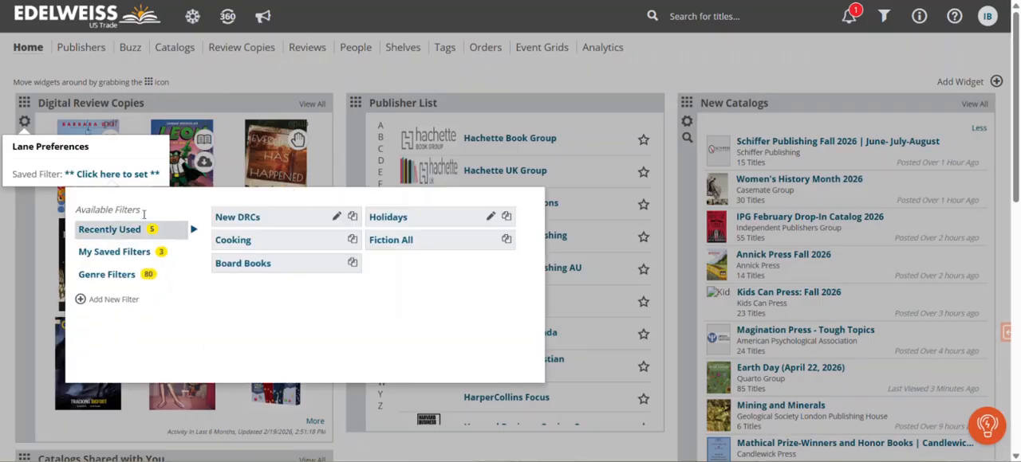
pyautogui.click(239, 218)
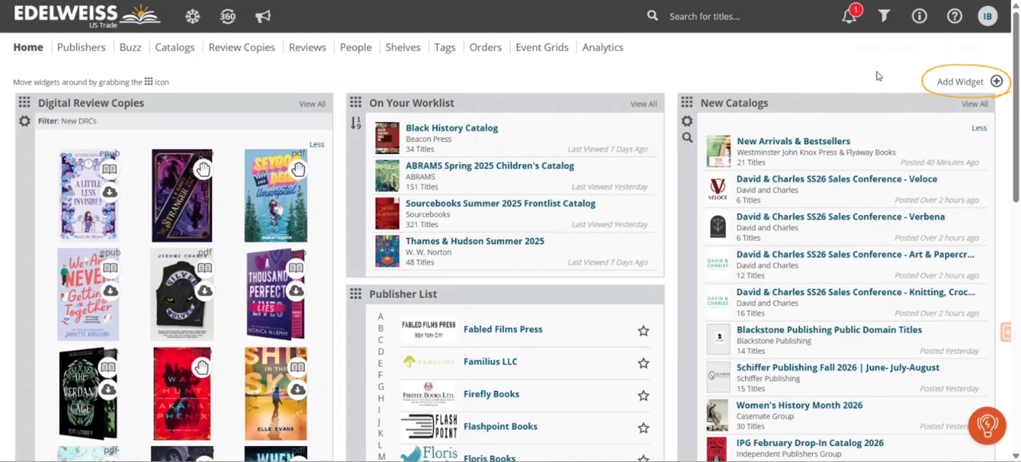
# - Add a Saved Filters widget to the home page
pyautogui.click(962, 83)
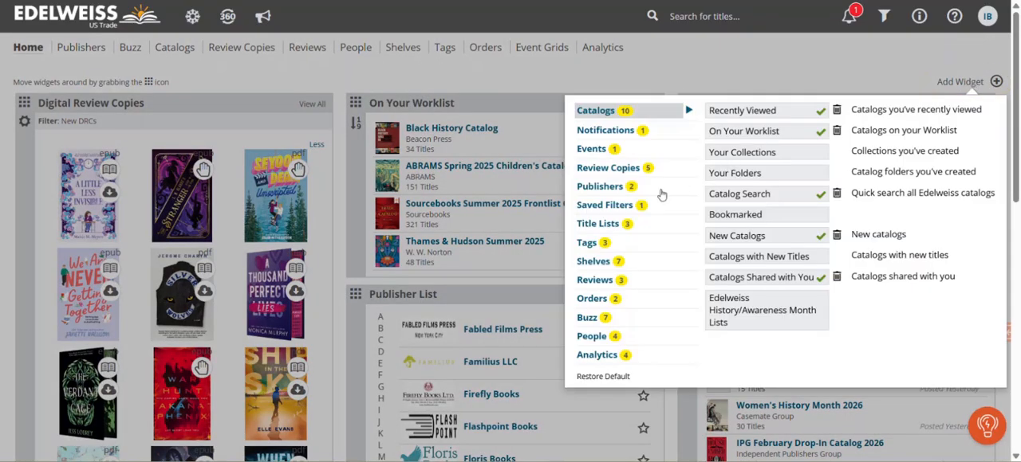
pyautogui.click(612, 207)
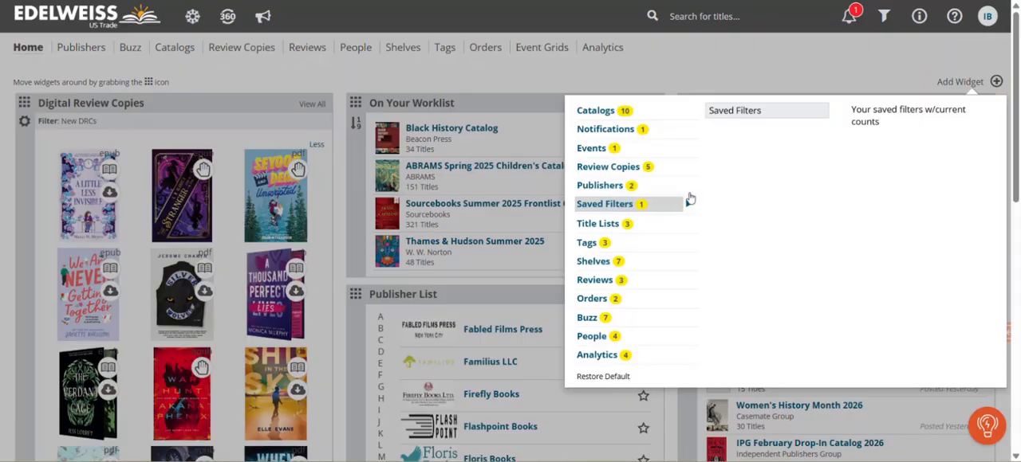
pyautogui.click(763, 114)
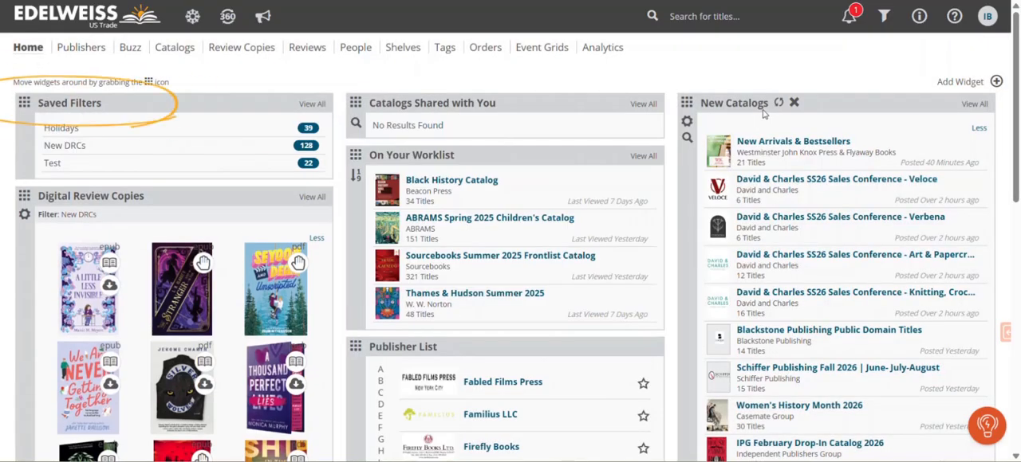